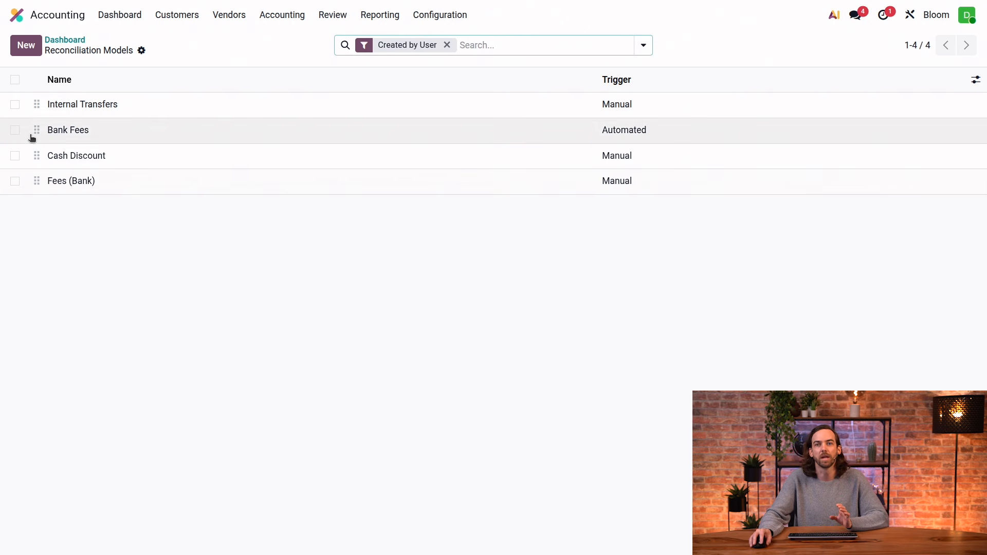
# - Open the Internal Transfers reconciliation model, try the Match Regex condition for its label, and clear that condition again
pyautogui.moveTo(34, 132)
pyautogui.mouseDown()
pyautogui.moveTo(34, 172)
pyautogui.moveTo(31, 133)
pyautogui.mouseUp()
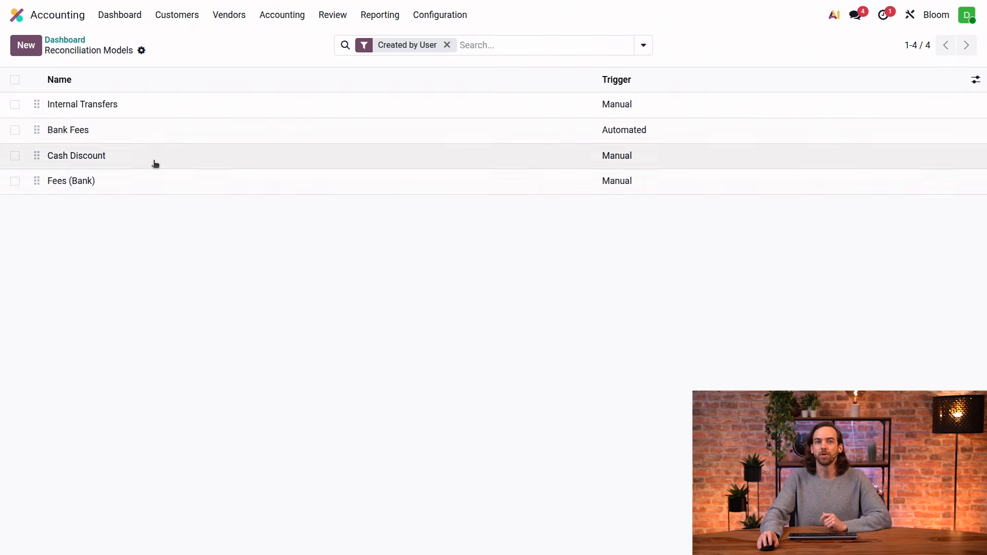
pyautogui.click(153, 110)
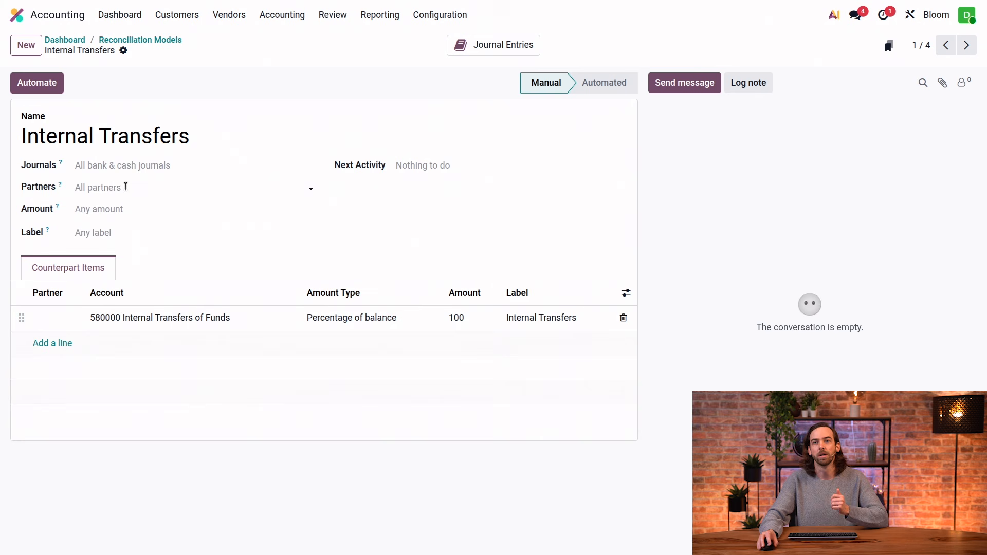
pyautogui.click(133, 229)
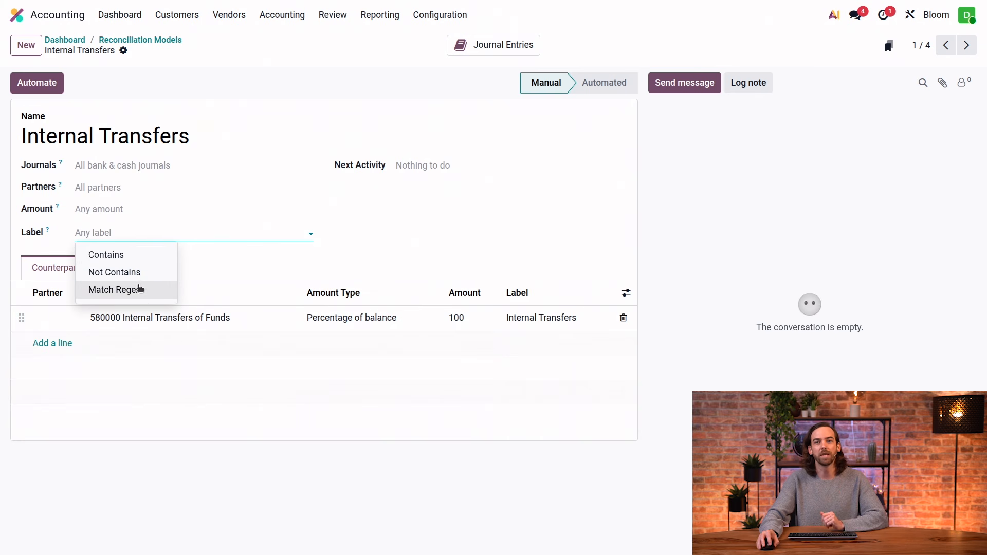
pyautogui.click(146, 298)
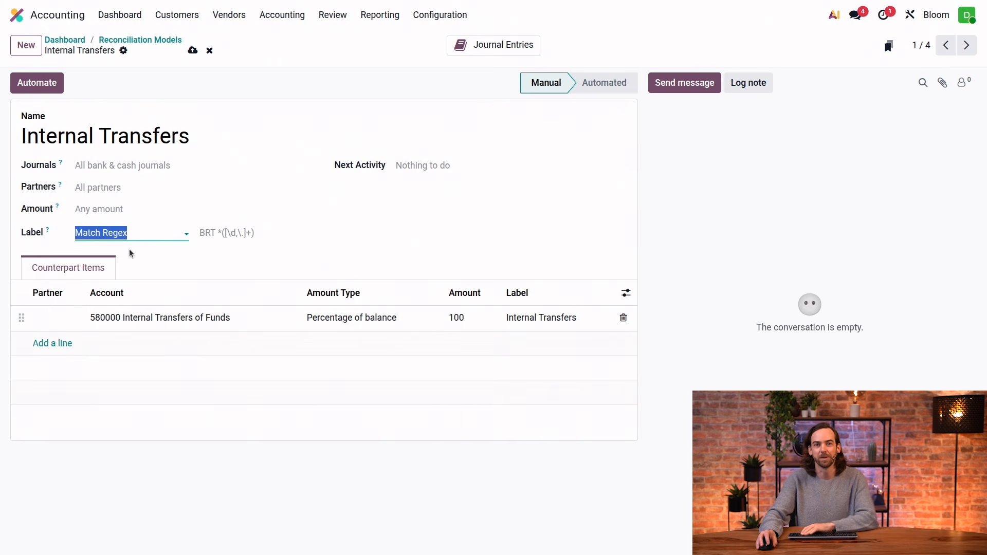
pyautogui.press('BackSpace')
pyautogui.click(329, 232)
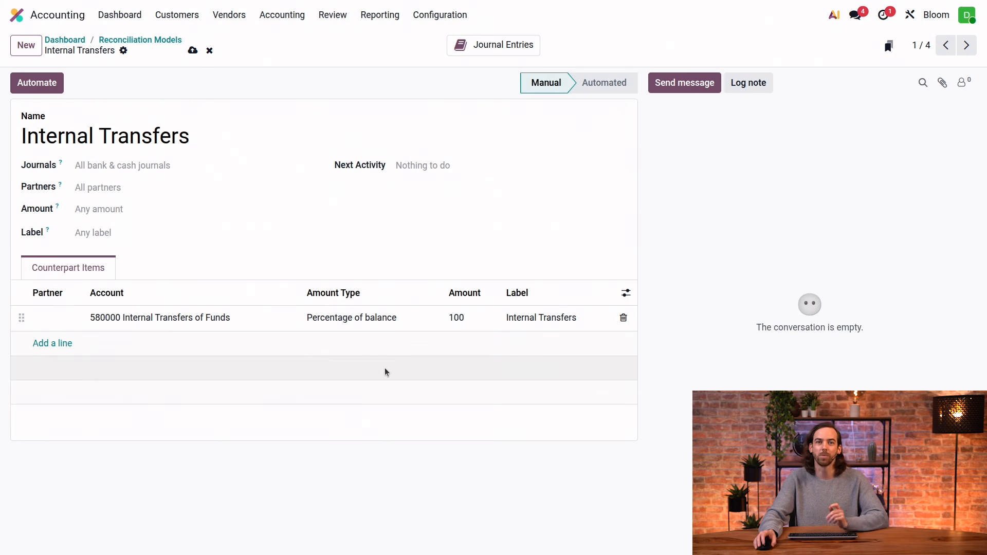
# - Review the amount type options on the Internal Transfers counterpart item, and view the Bank Fees model
pyautogui.click(366, 313)
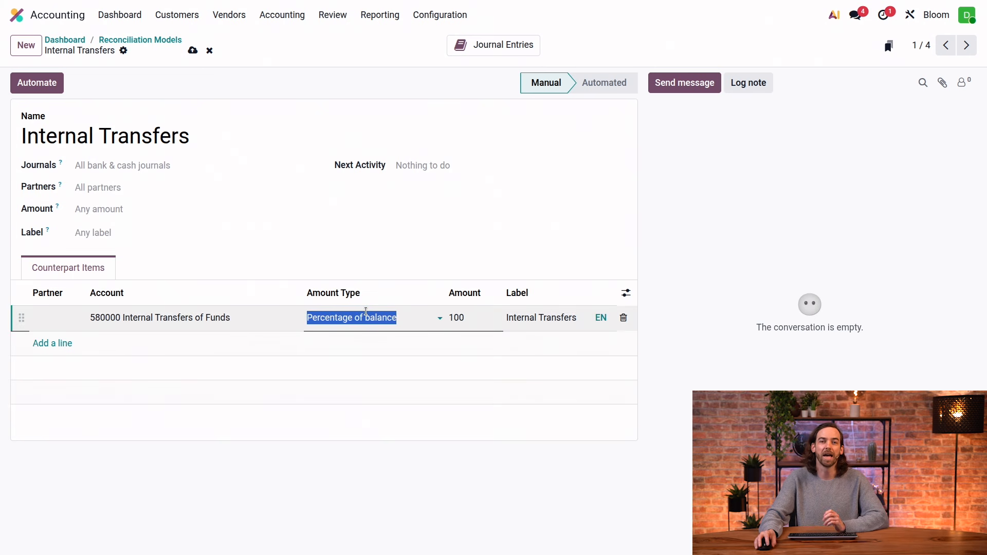
pyautogui.click(366, 316)
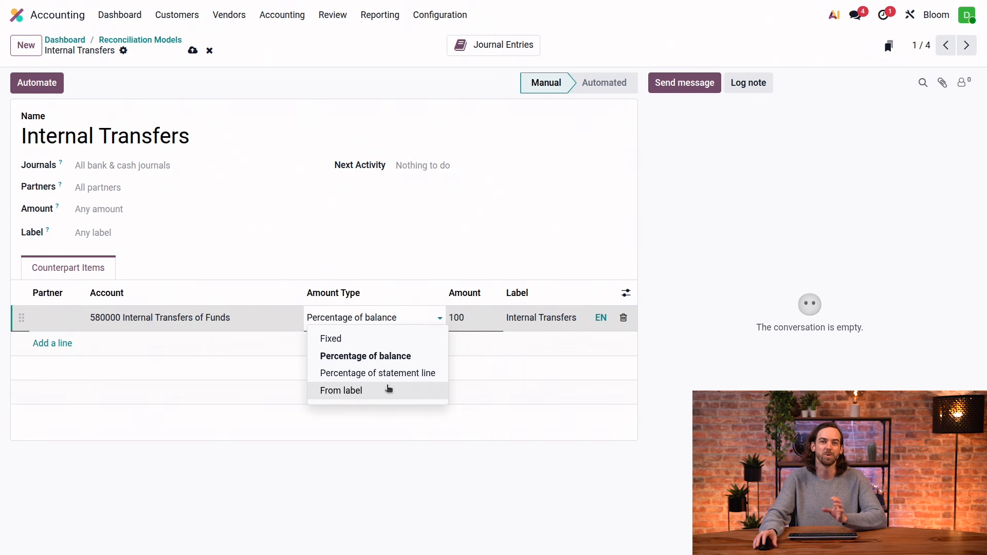
pyautogui.click(439, 262)
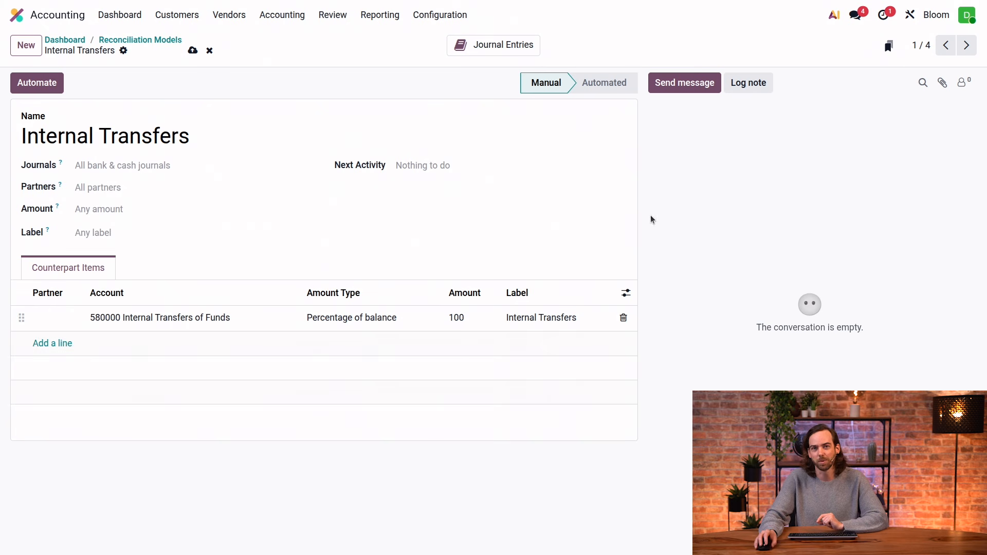
pyautogui.click(968, 46)
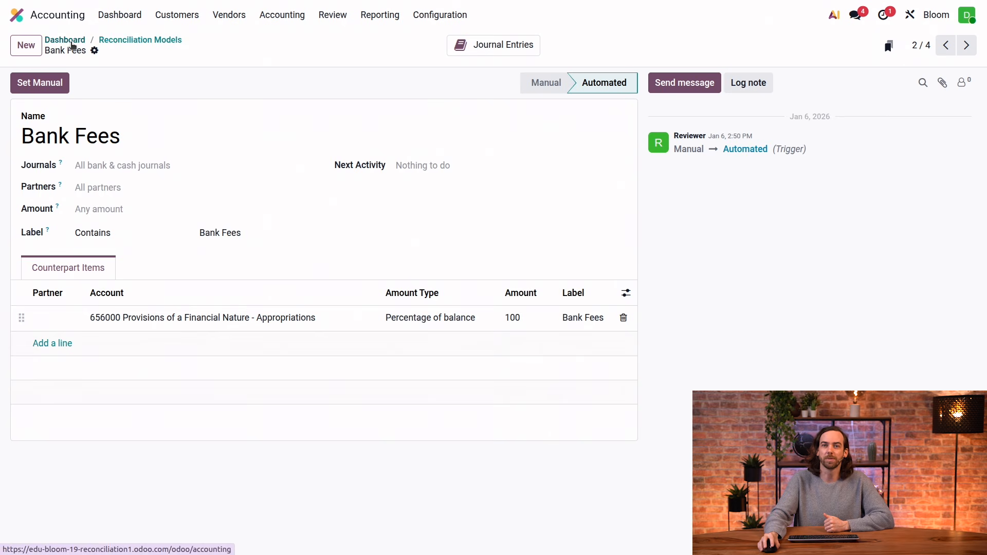
# - In the Bank journal's transactions, apply the Internal Transfers model to the Mar 03 incoming bank transfer and check the Rent transaction's additional actions
pyautogui.click(77, 40)
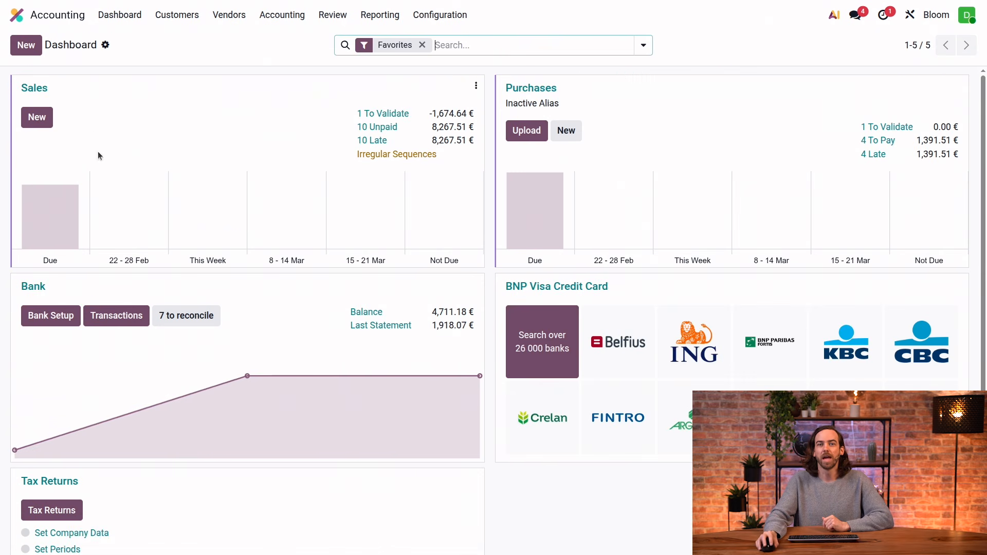
pyautogui.click(120, 317)
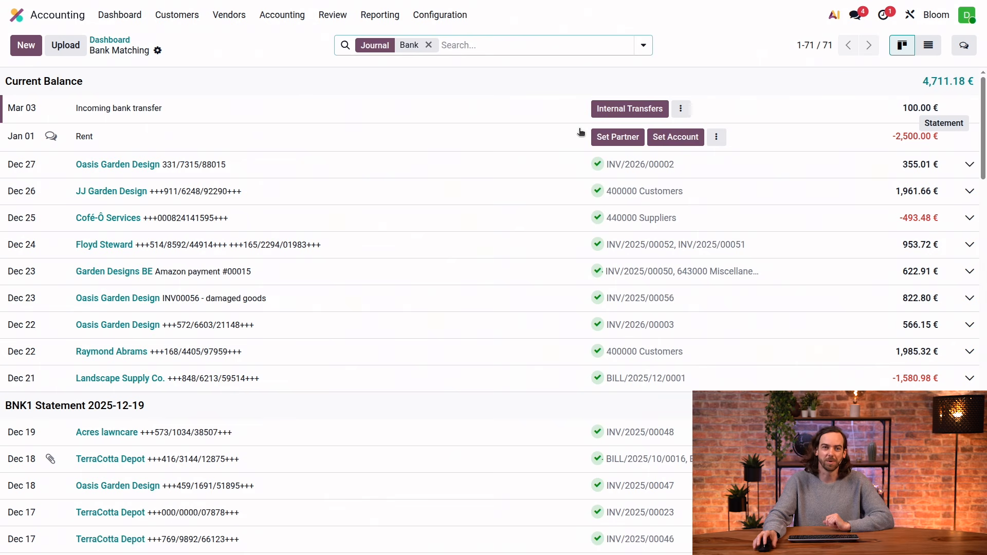
pyautogui.click(635, 110)
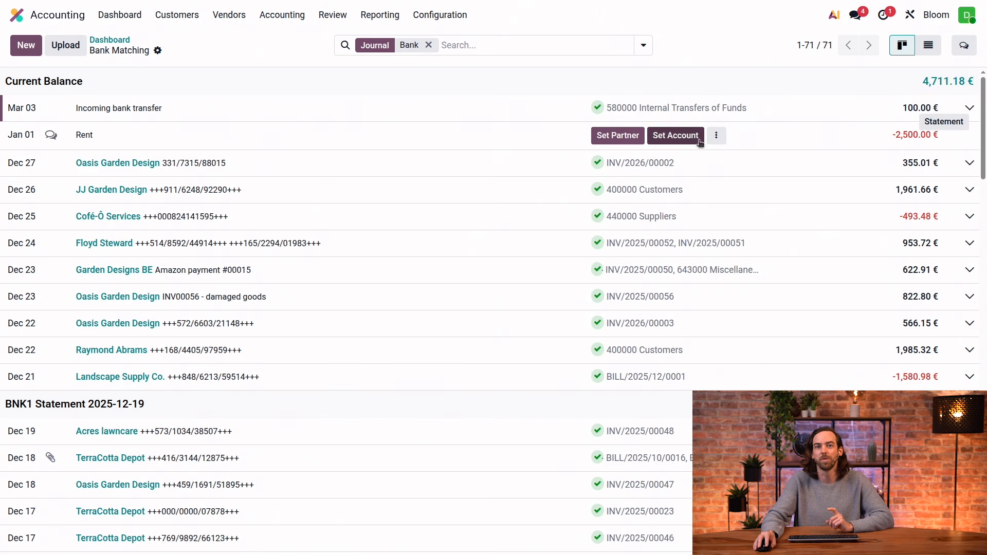
pyautogui.click(718, 137)
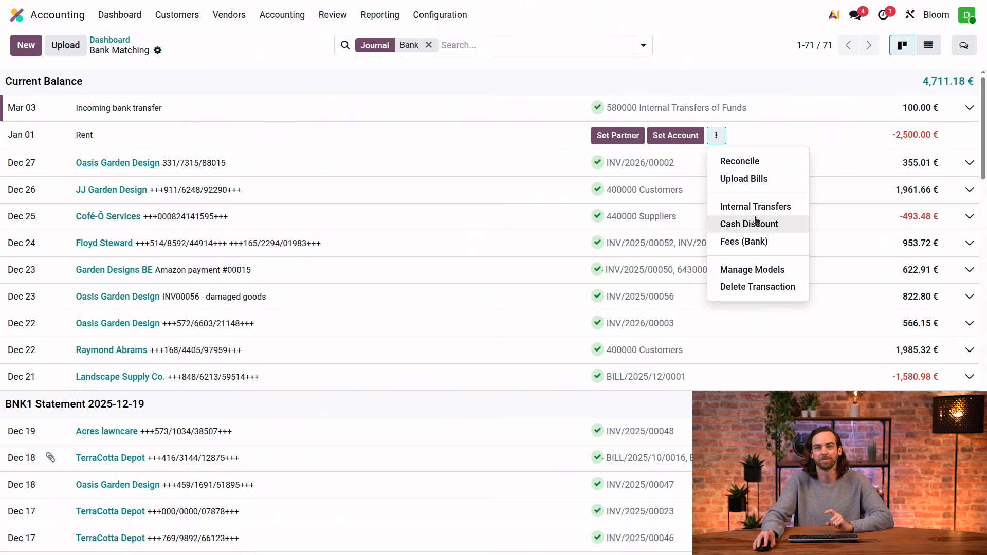
pyautogui.click(726, 87)
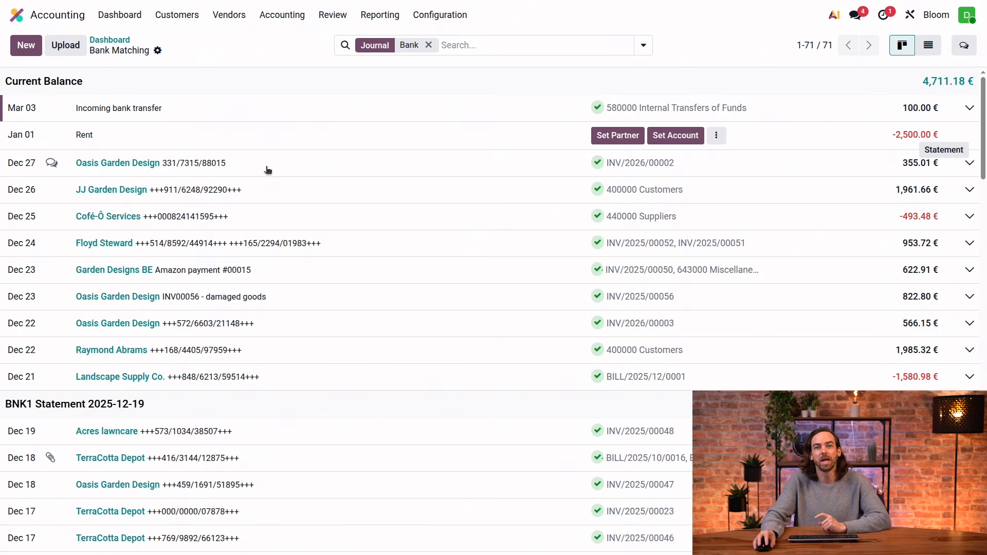
# - Add a bank transaction dated Mar 3 with the label "Bank Fees" and an amount of -10 €
pyautogui.click(24, 48)
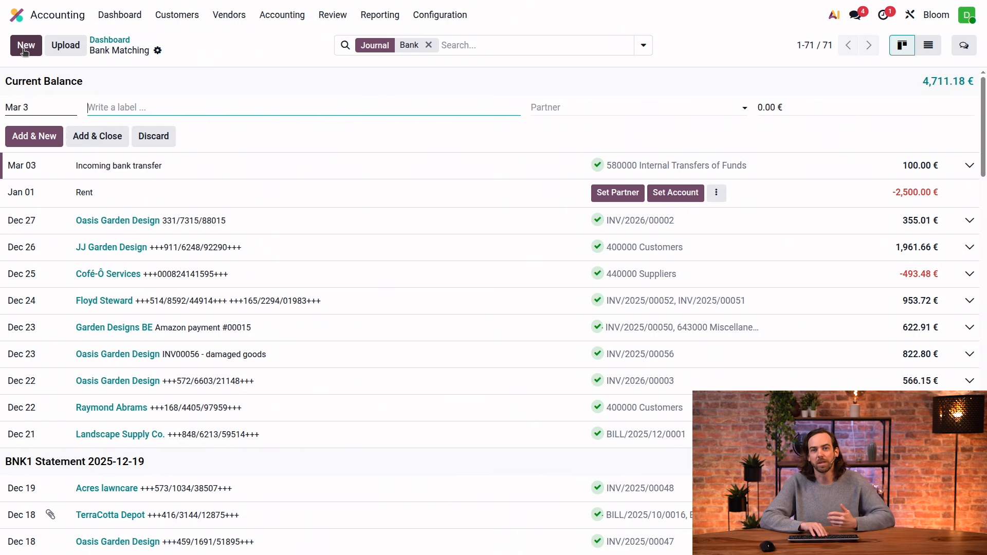
pyautogui.write('Bank Fees')
pyautogui.press('Tab')
pyautogui.press('Tab')
pyautogui.write('-10')
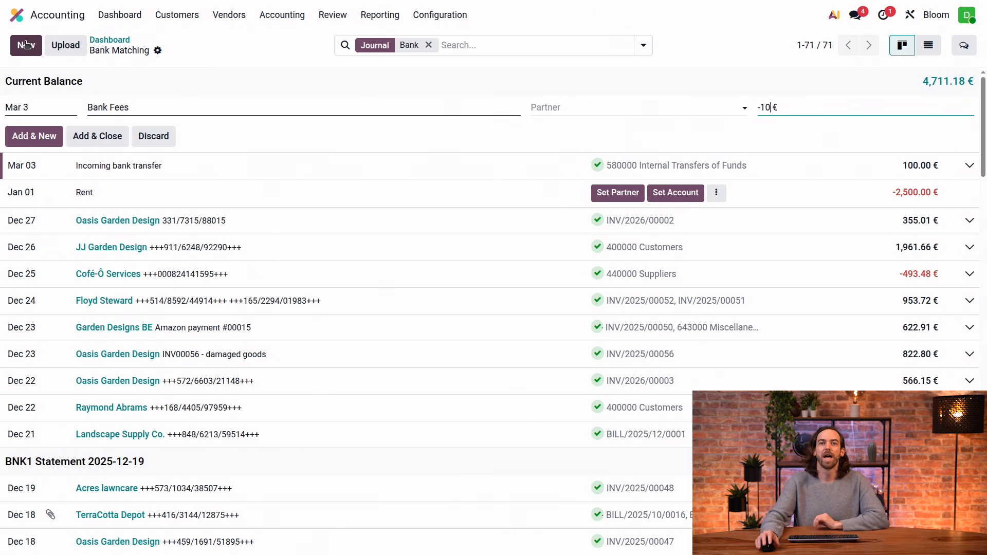
pyautogui.click(95, 140)
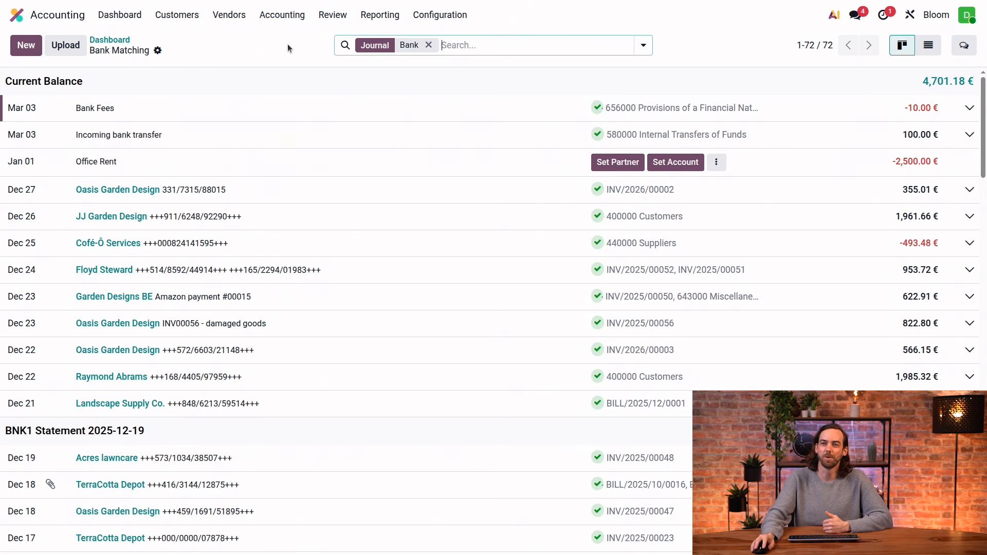
# - Filter the bank transactions to show only those that are Not Matched
pyautogui.click(466, 47)
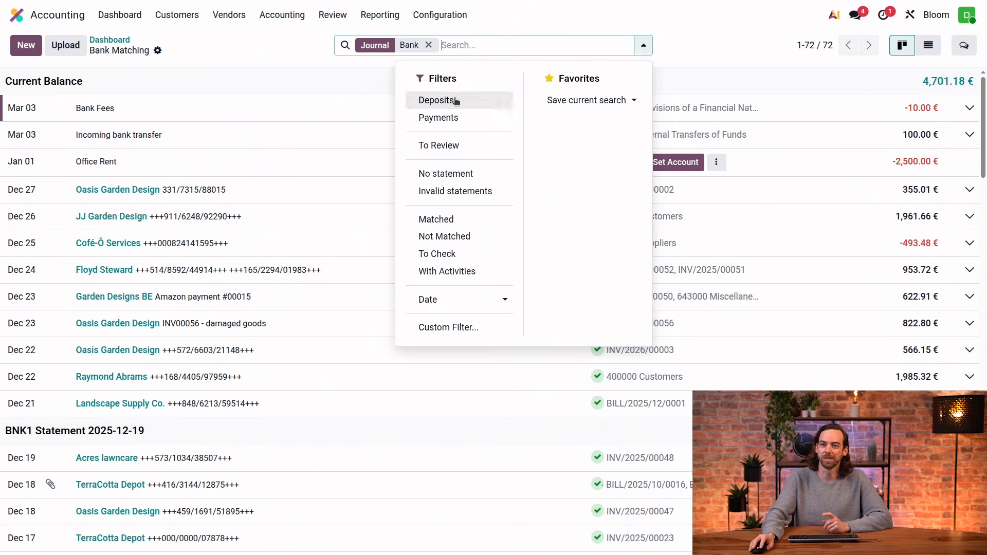
pyautogui.click(460, 236)
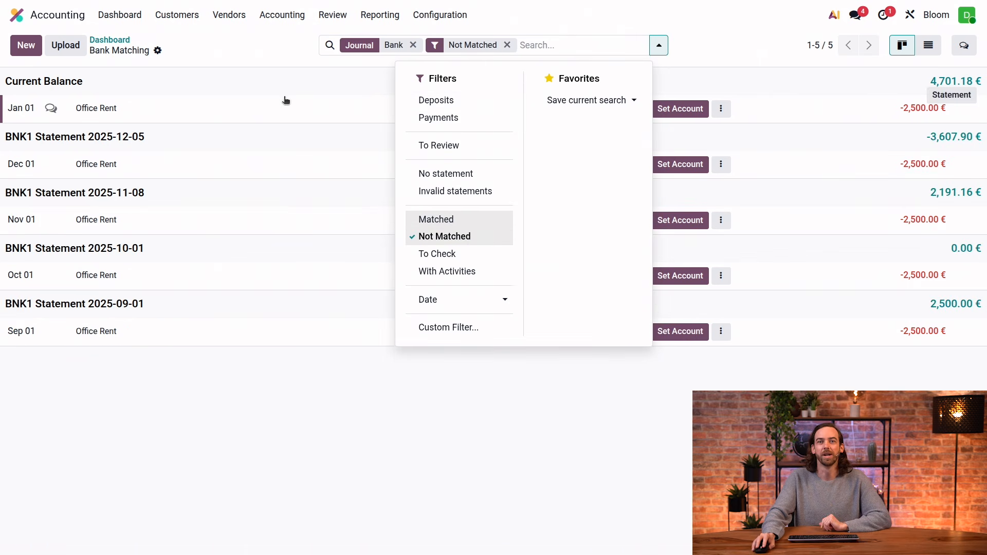
pyautogui.click(286, 60)
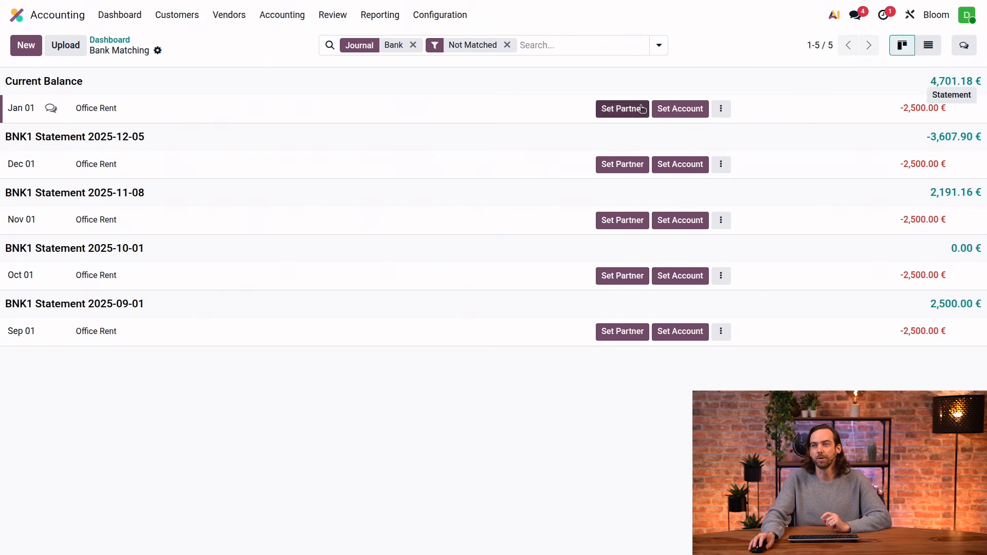
# - Assign account 610000 Rent to the Jan 01 Office Rent transaction, searching the accounts for 610
pyautogui.click(680, 109)
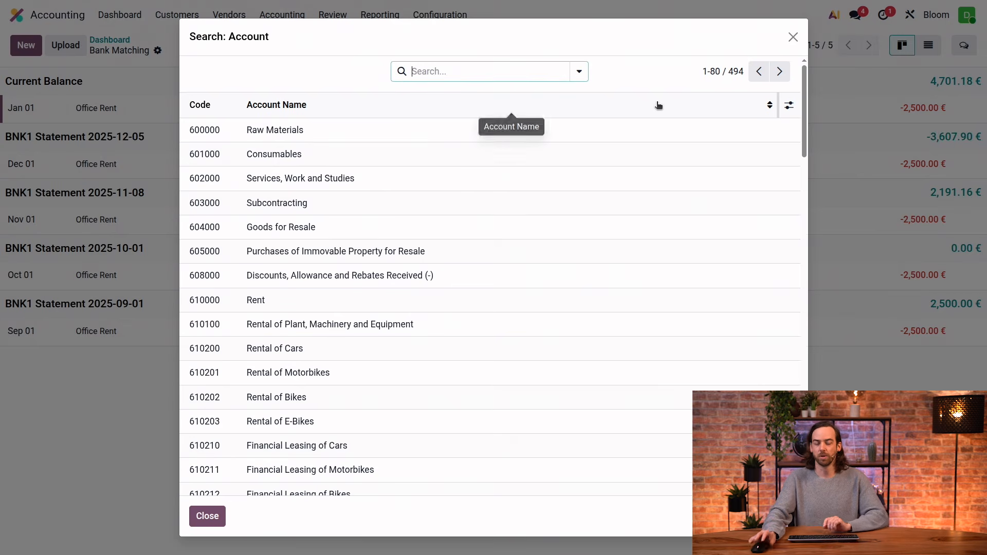
pyautogui.write('610')
pyautogui.press('Return')
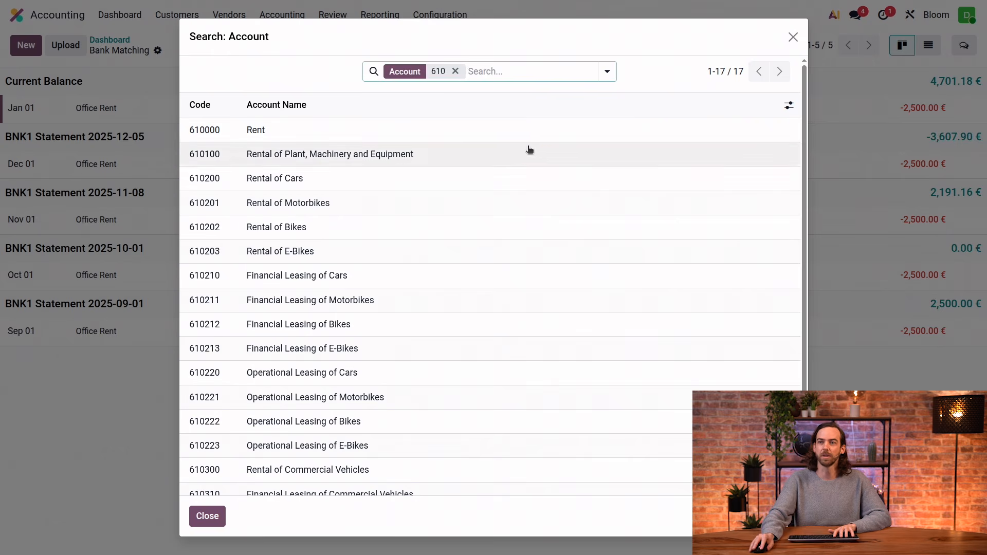
pyautogui.click(502, 131)
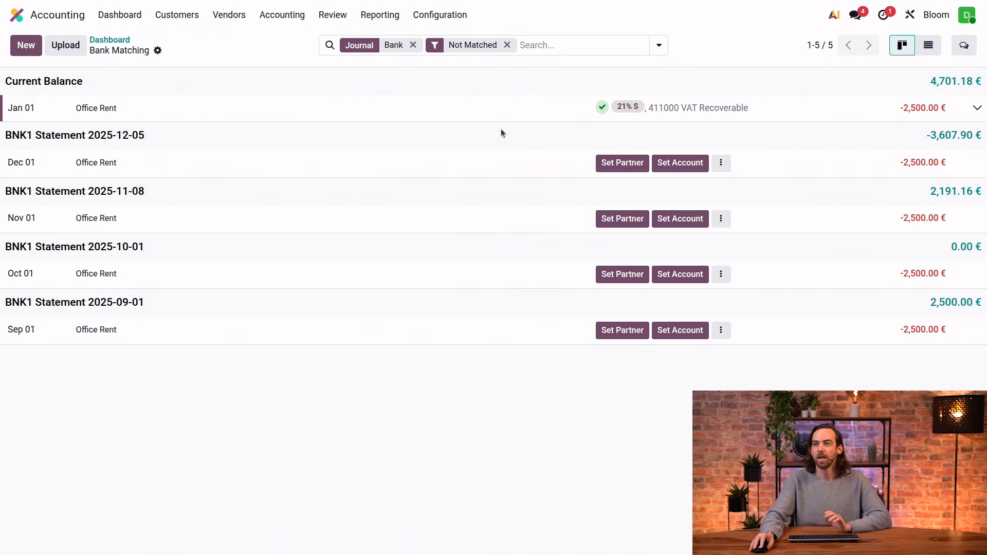
# - Assign account 610000 Rent to the Dec 01 Office Rent transaction, searching the accounts for 610
pyautogui.click(703, 168)
pyautogui.write('610')
pyautogui.press('Return')
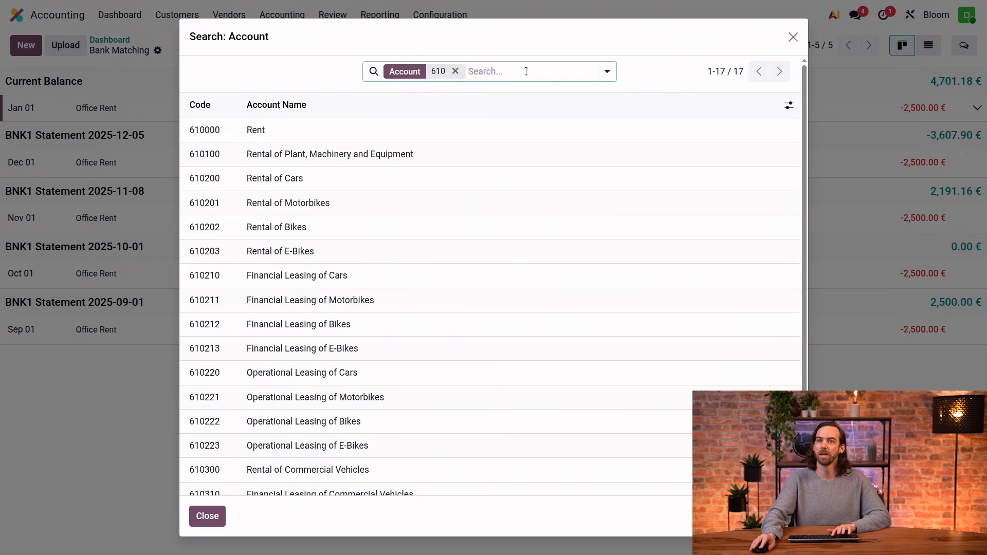
pyautogui.click(329, 131)
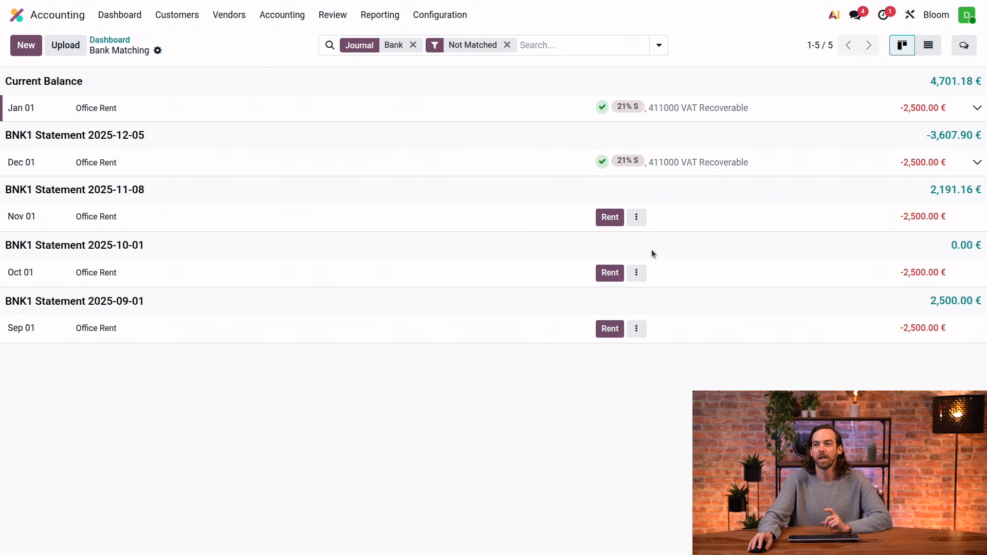
# - From the Nov 01 transaction, manage the reconciliation models without the Created by User filter, automate the Rent model, and return to Bank Matching
pyautogui.click(636, 217)
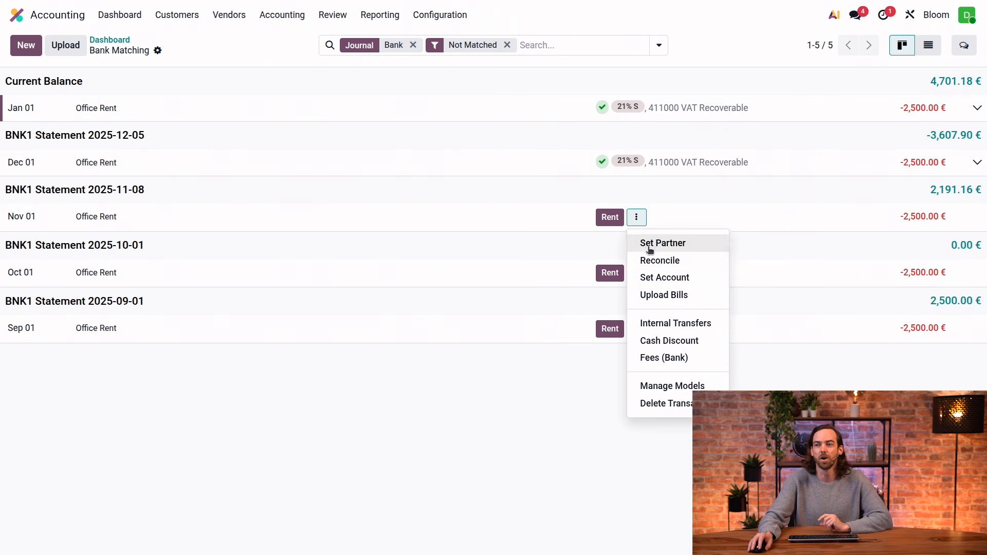
pyautogui.click(689, 387)
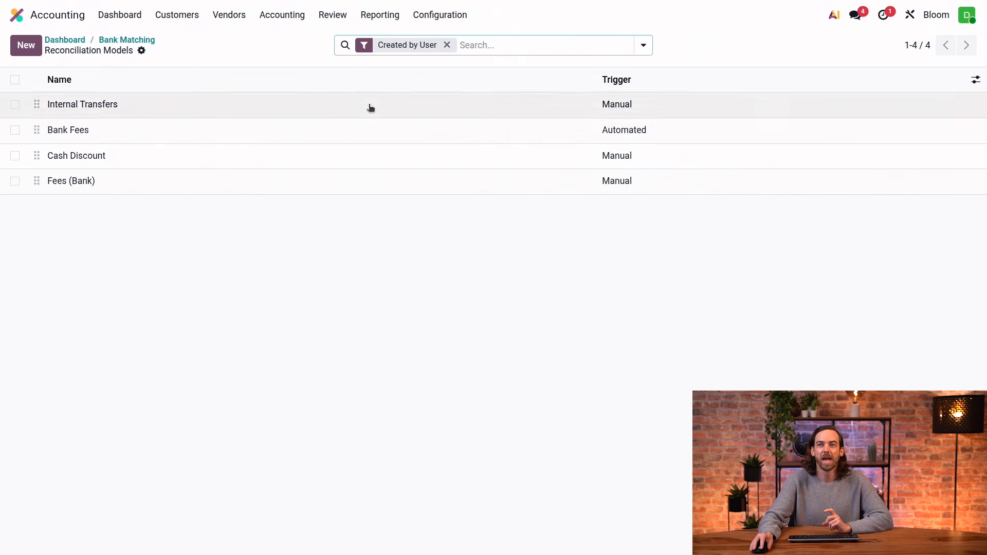
pyautogui.click(448, 45)
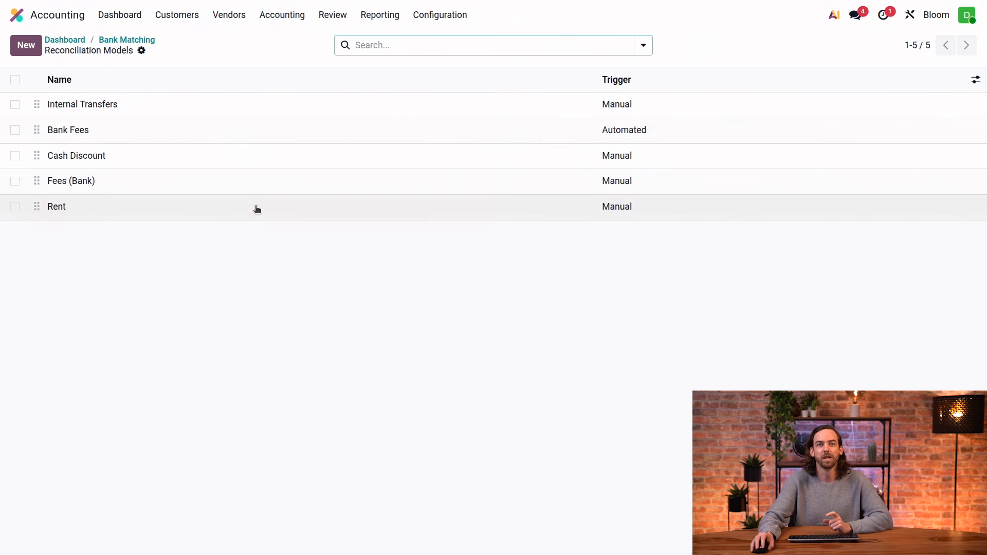
pyautogui.click(108, 219)
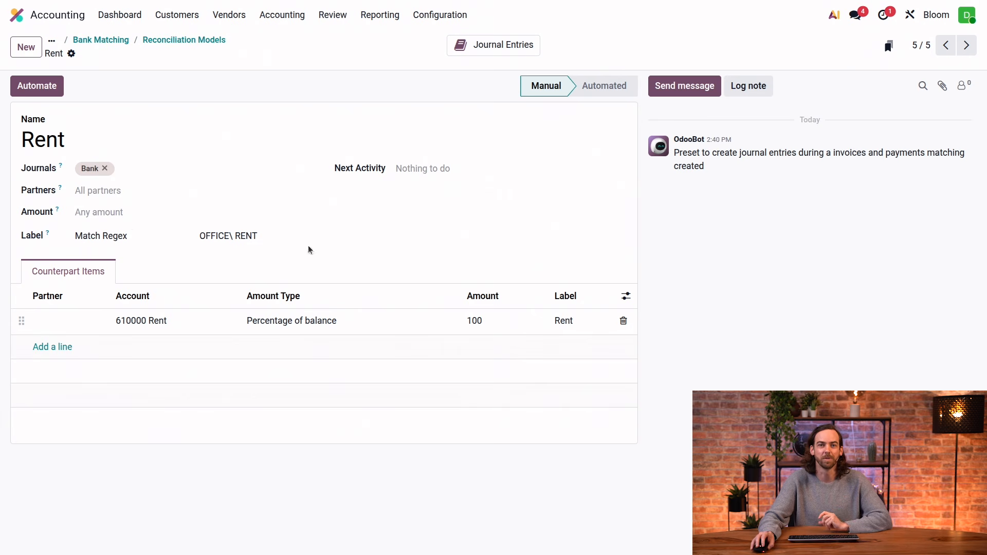
pyautogui.click(50, 87)
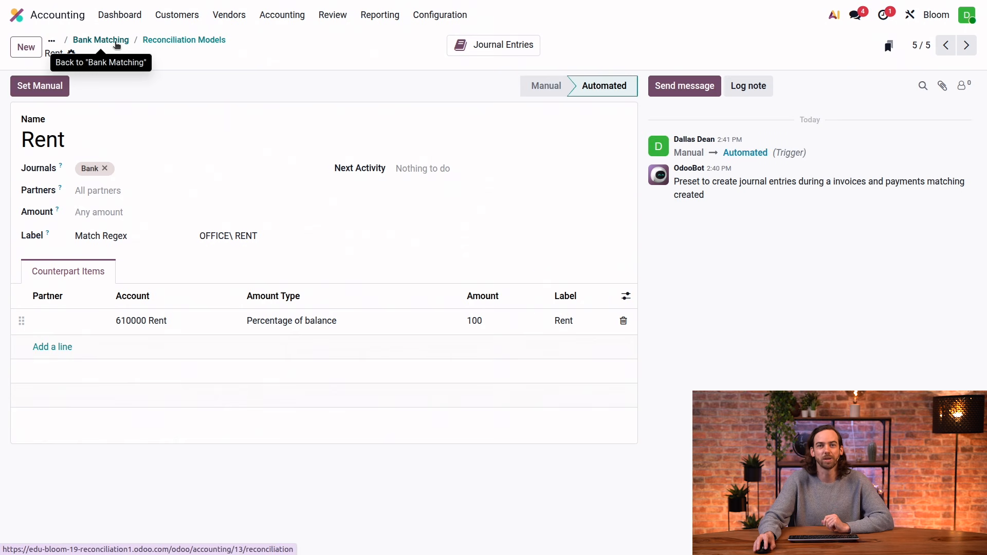
pyautogui.click(117, 46)
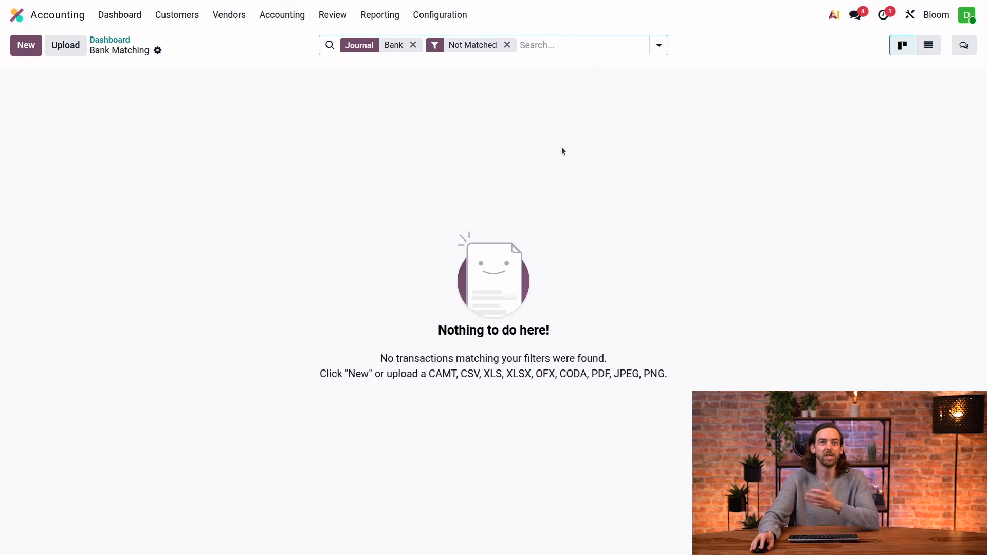